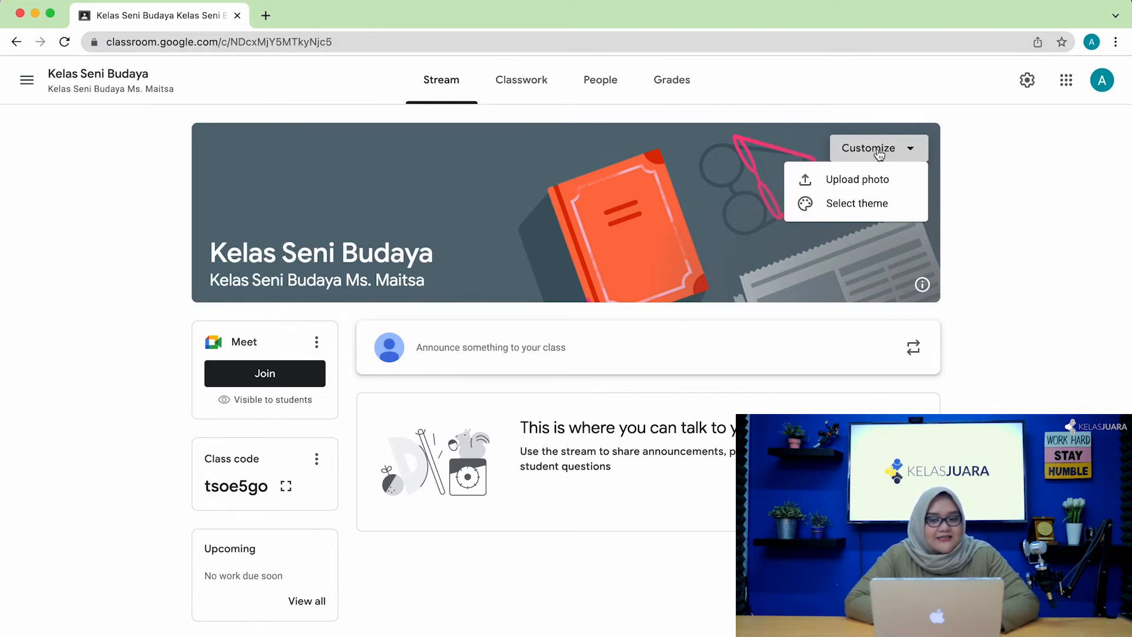
- Browse the theme gallery categories and set the class header to the Arts theme with paint tubes and a brush
left_click(861, 203)
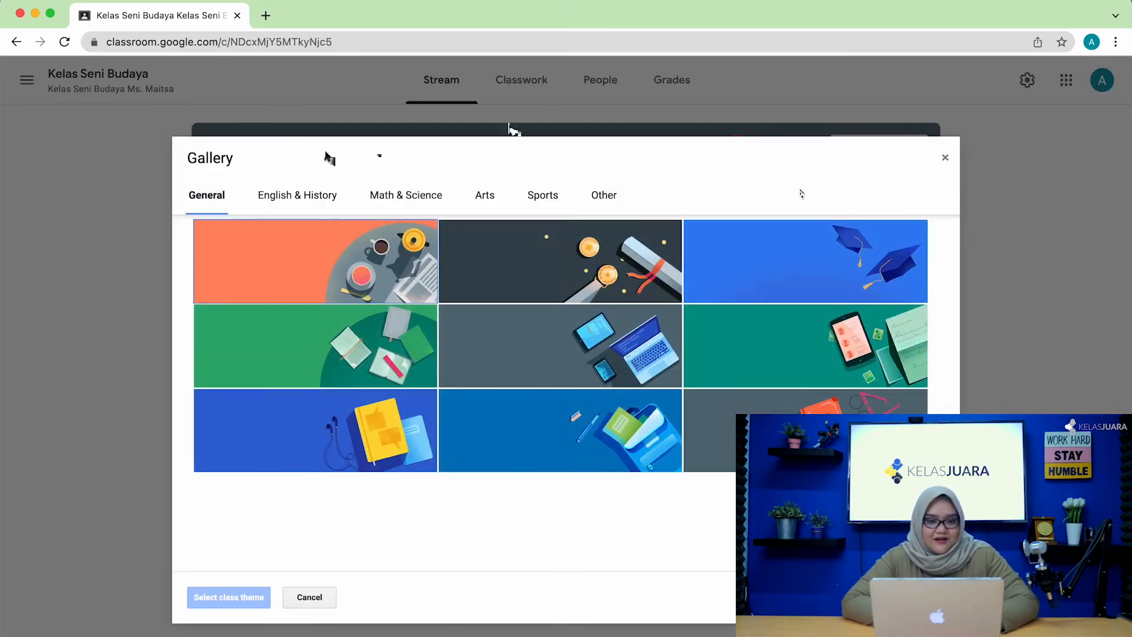
left_click(306, 207)
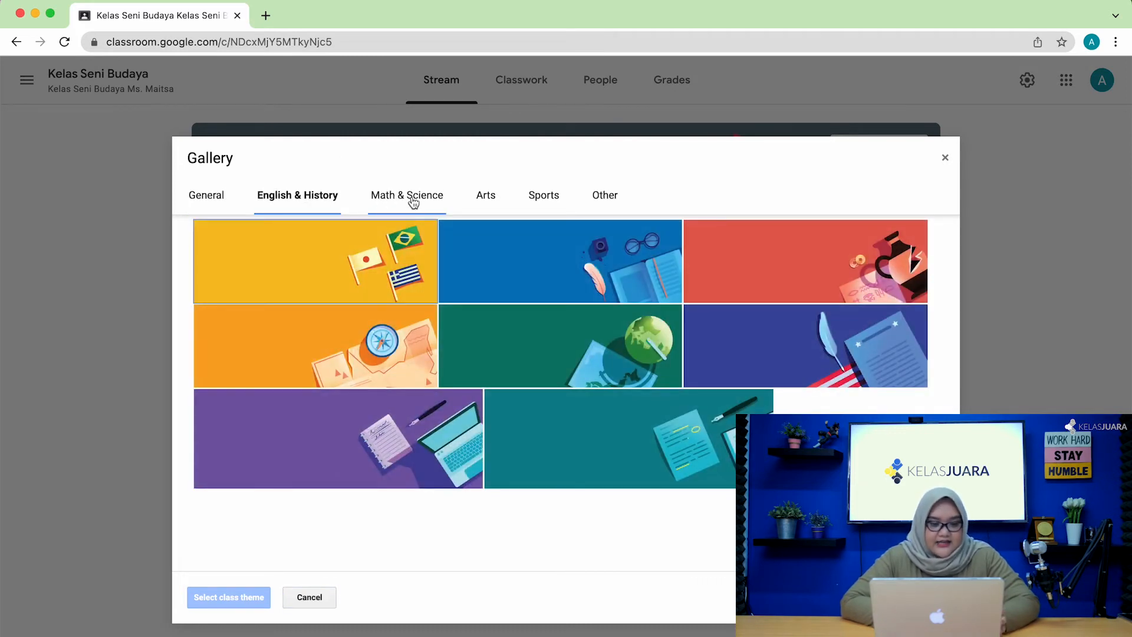
left_click(412, 202)
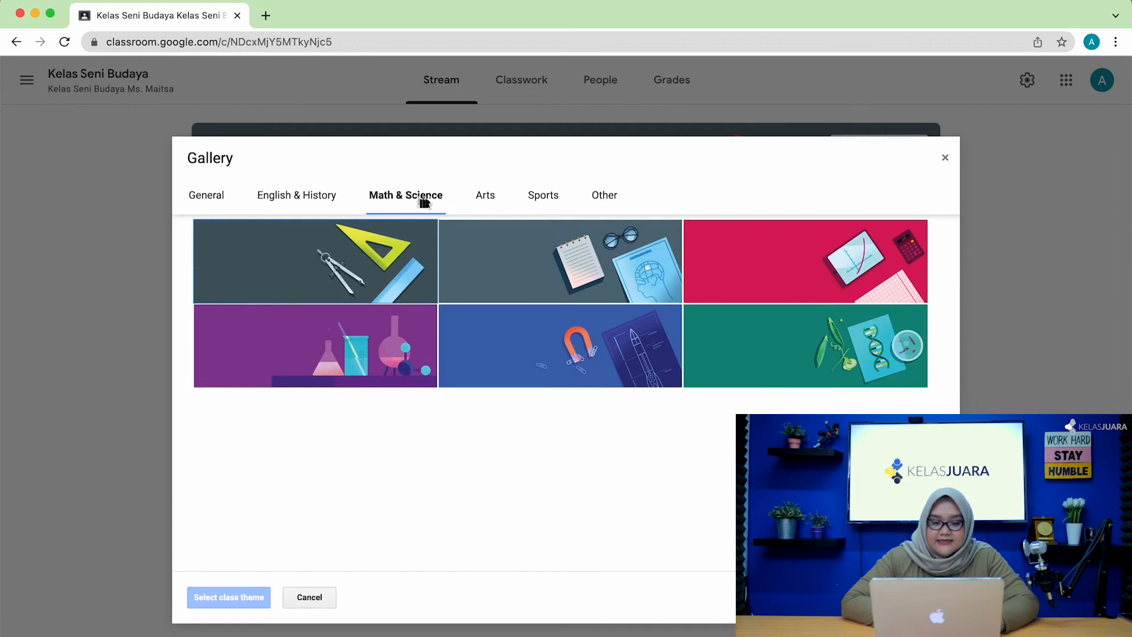
left_click(486, 204)
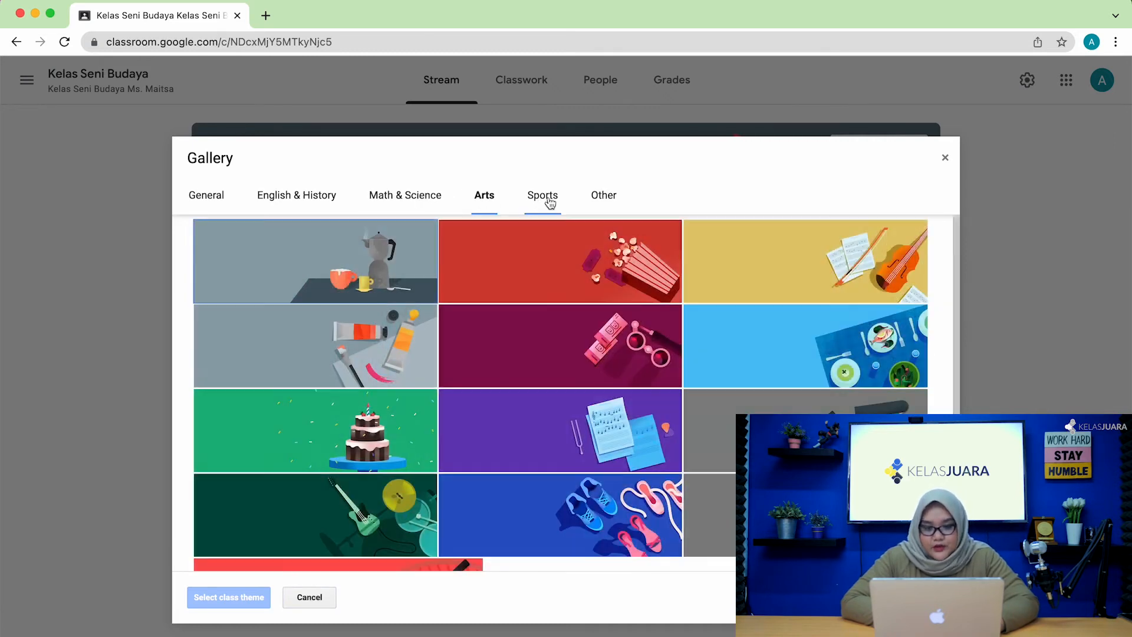
left_click(553, 201)
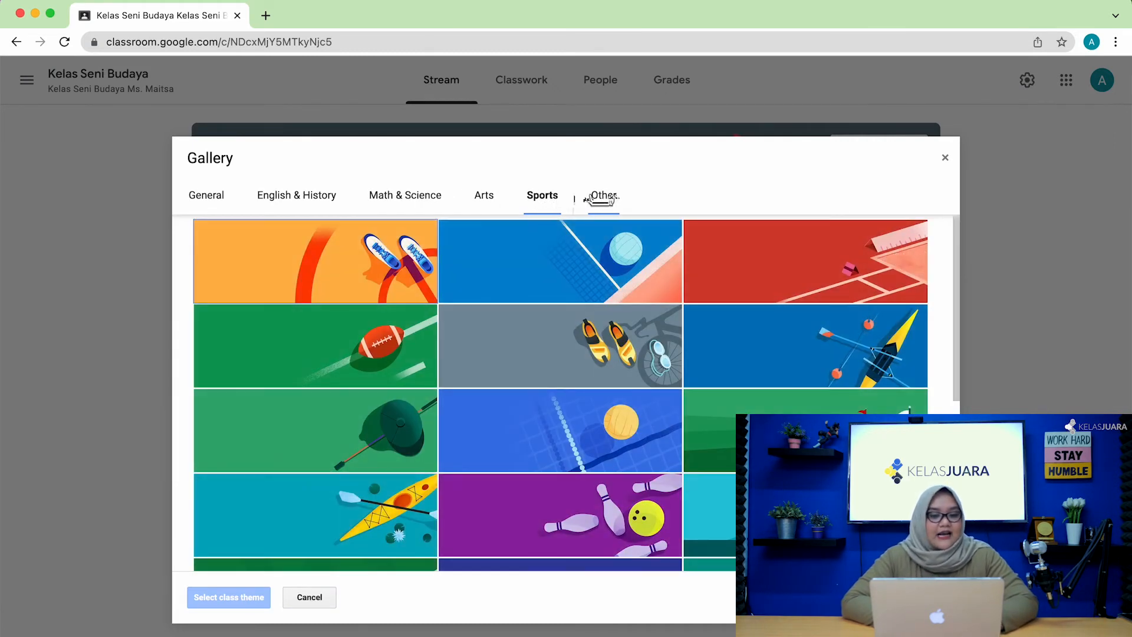
left_click(616, 197)
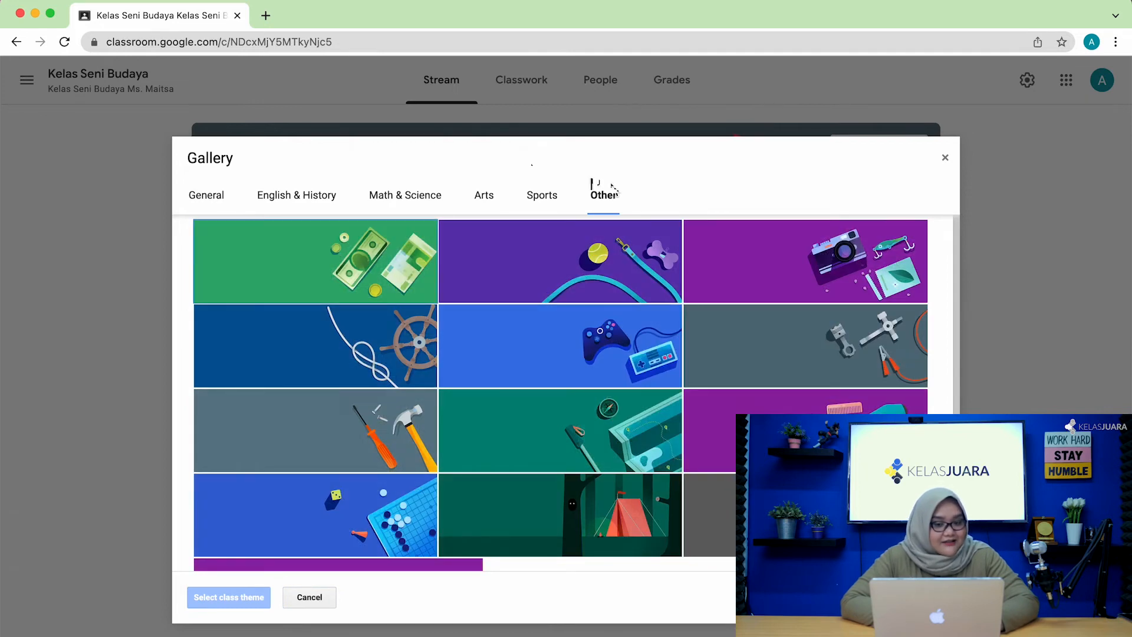
left_click(488, 204)
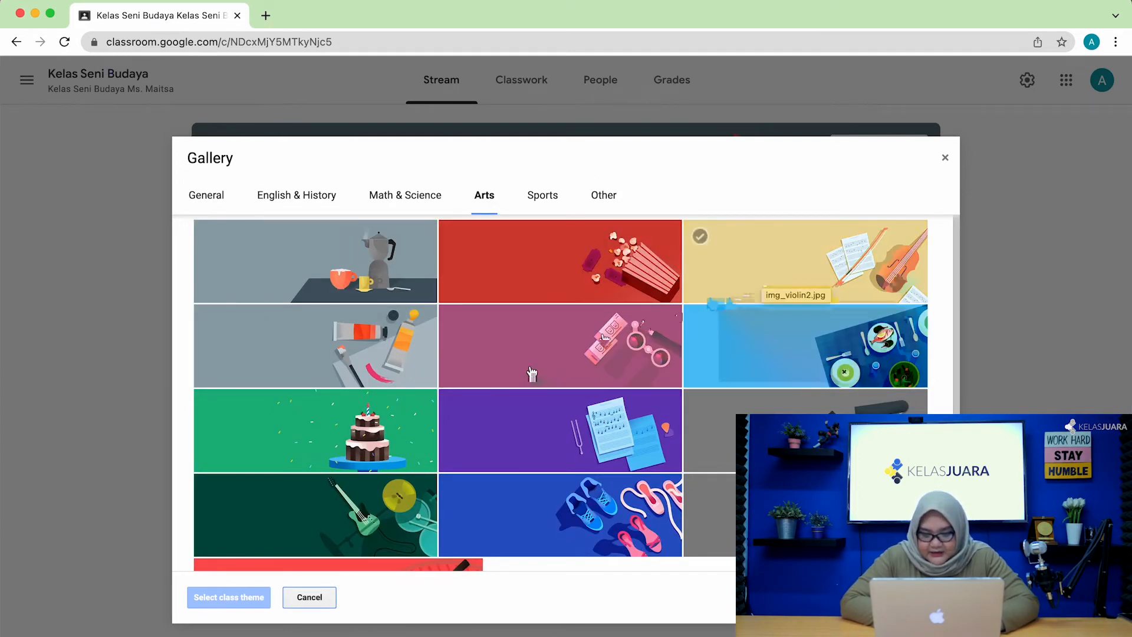
scroll(589, 448, "down", 3)
scroll(590, 448, "up", 3)
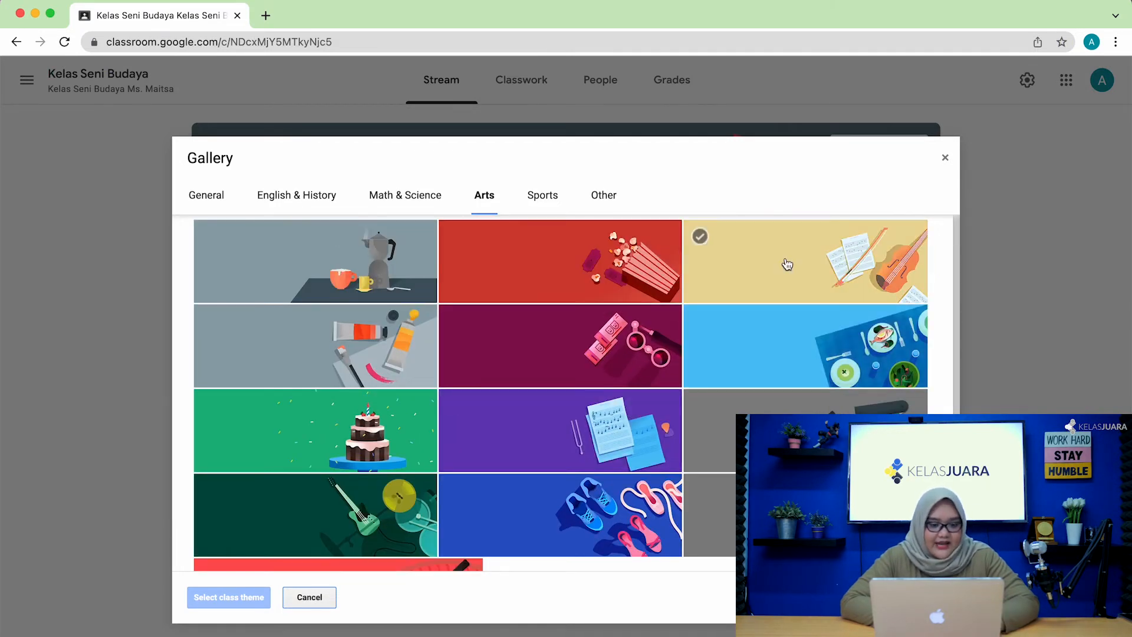
left_click(428, 352)
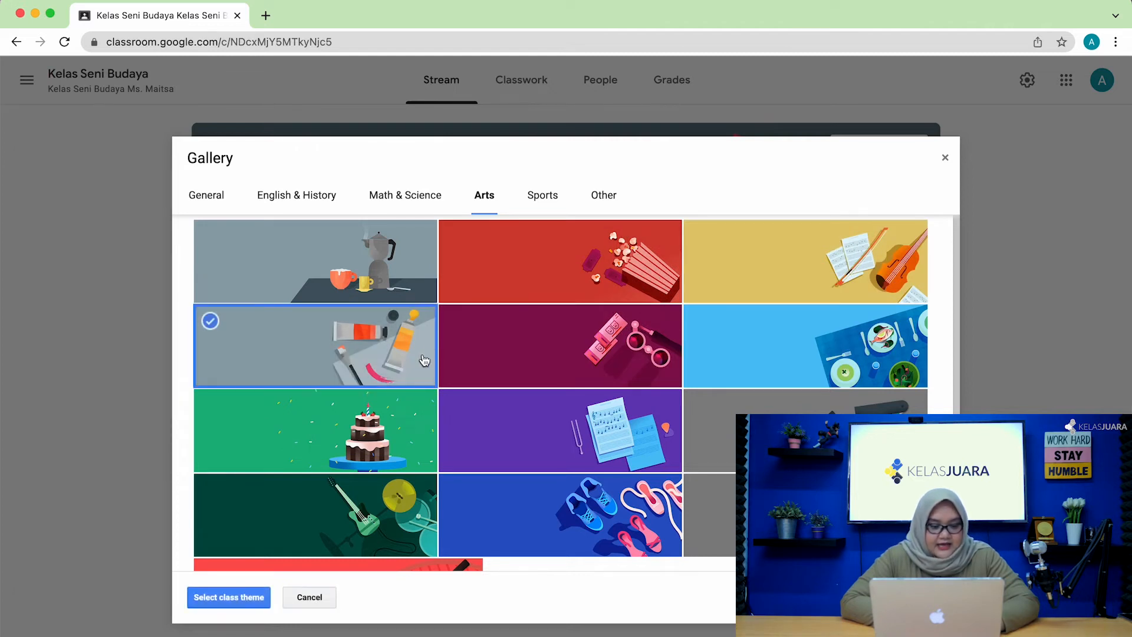
left_click(256, 603)
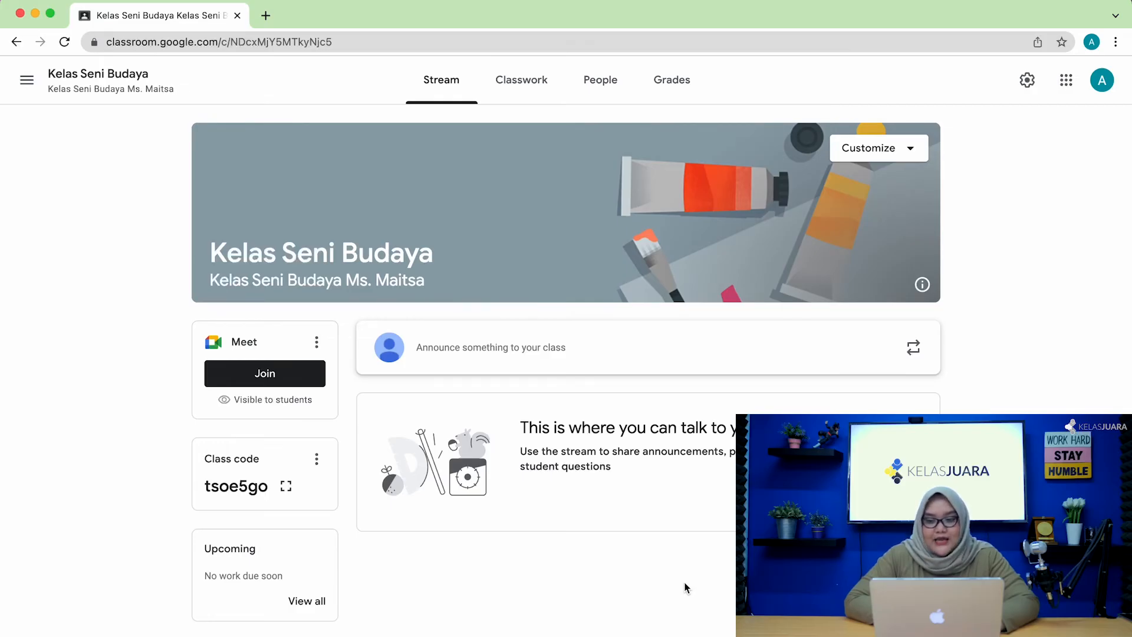
left_click(911, 148)
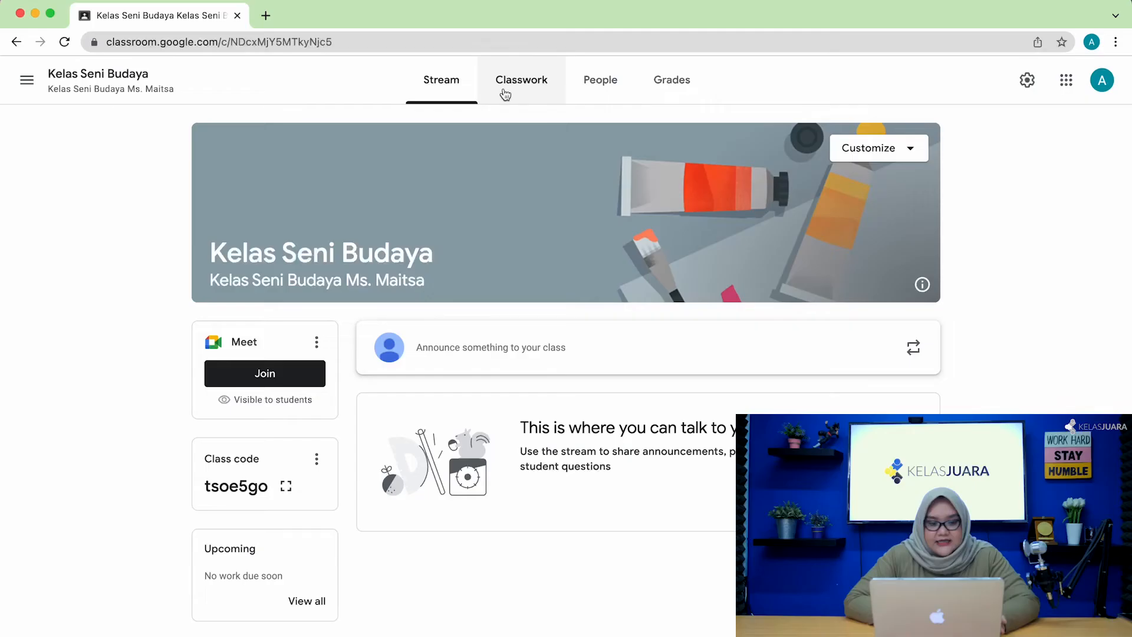
- Start a new assignment in the Classwork of Kelas Seni Budaya and dismiss the tip about posting now or planning ahead
left_click(508, 94)
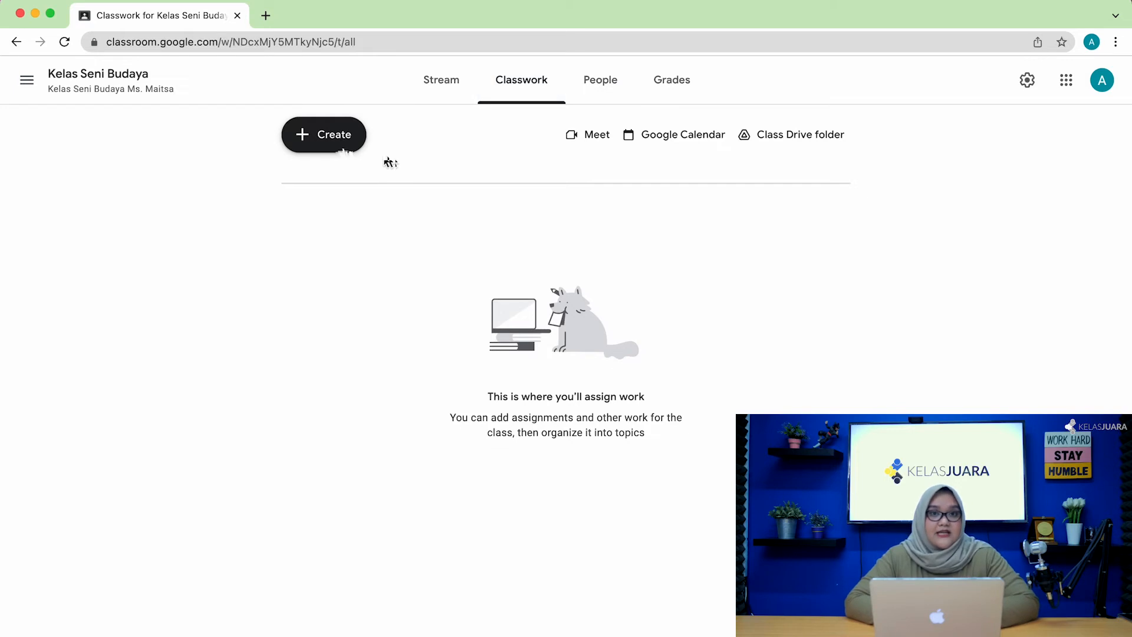
left_click(335, 148)
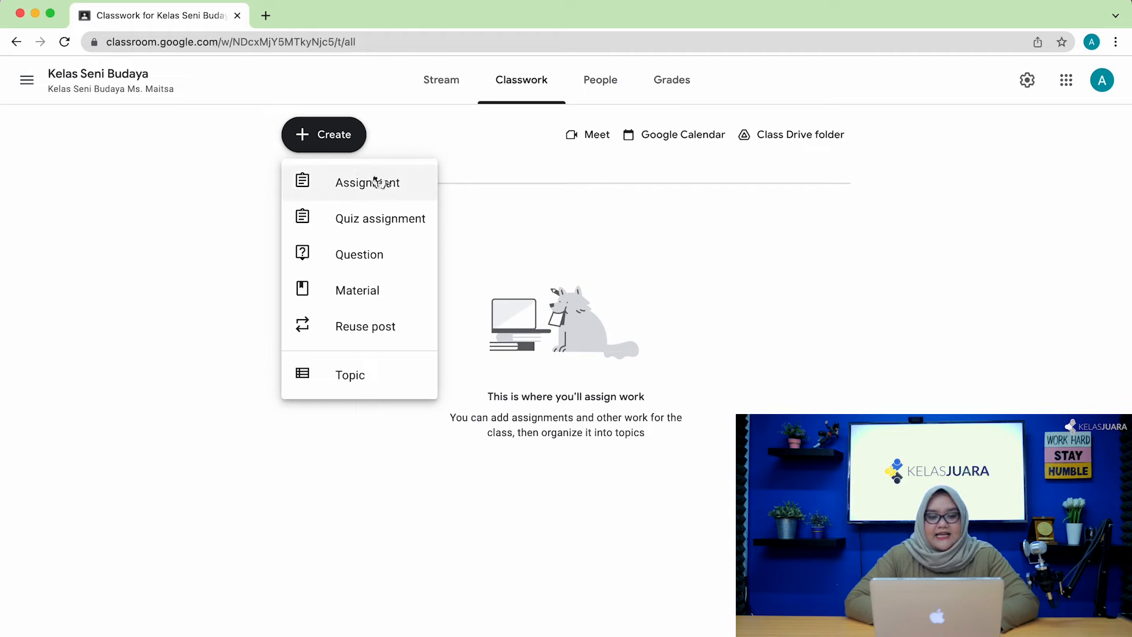
left_click(415, 189)
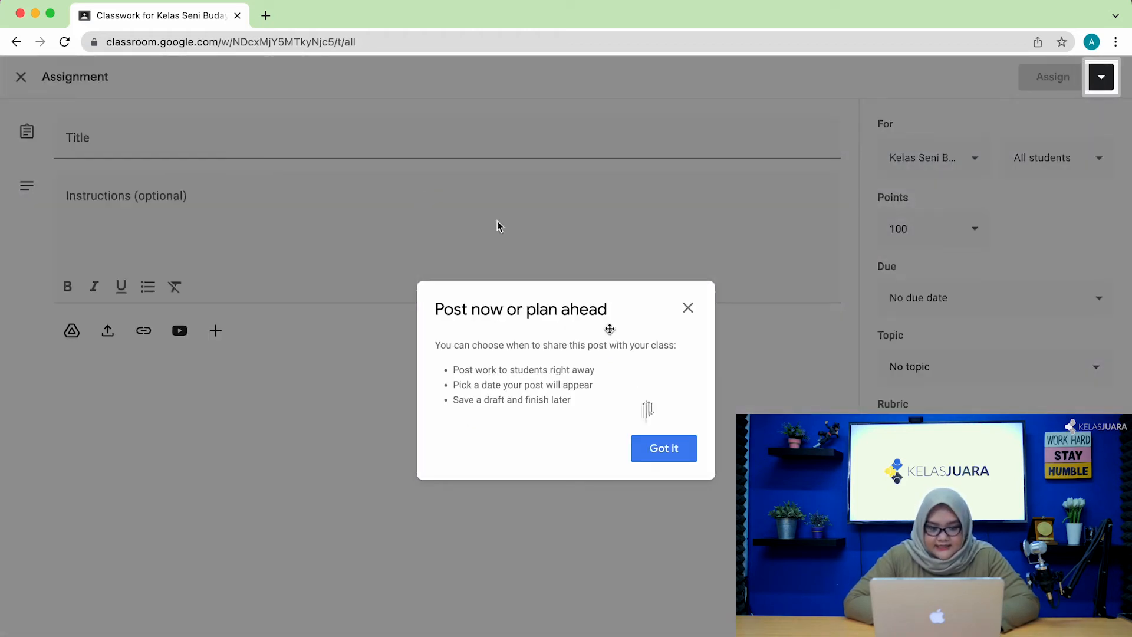
left_click(665, 459)
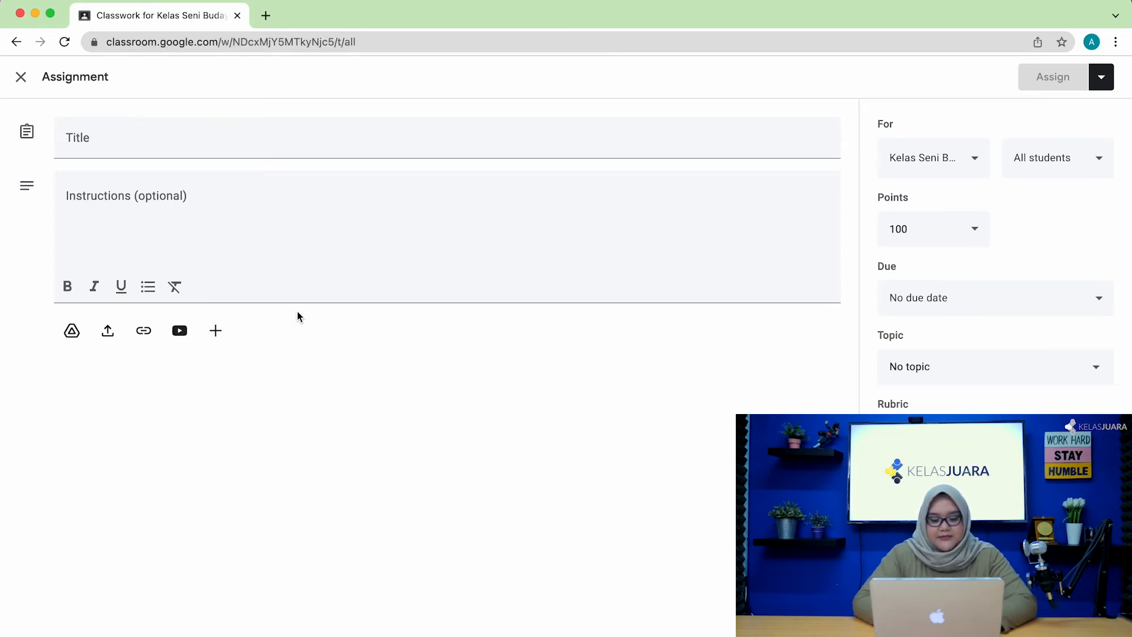
- Title the assignment "Makalah Seni Budaya" and leave its instructions empty
left_click(278, 144)
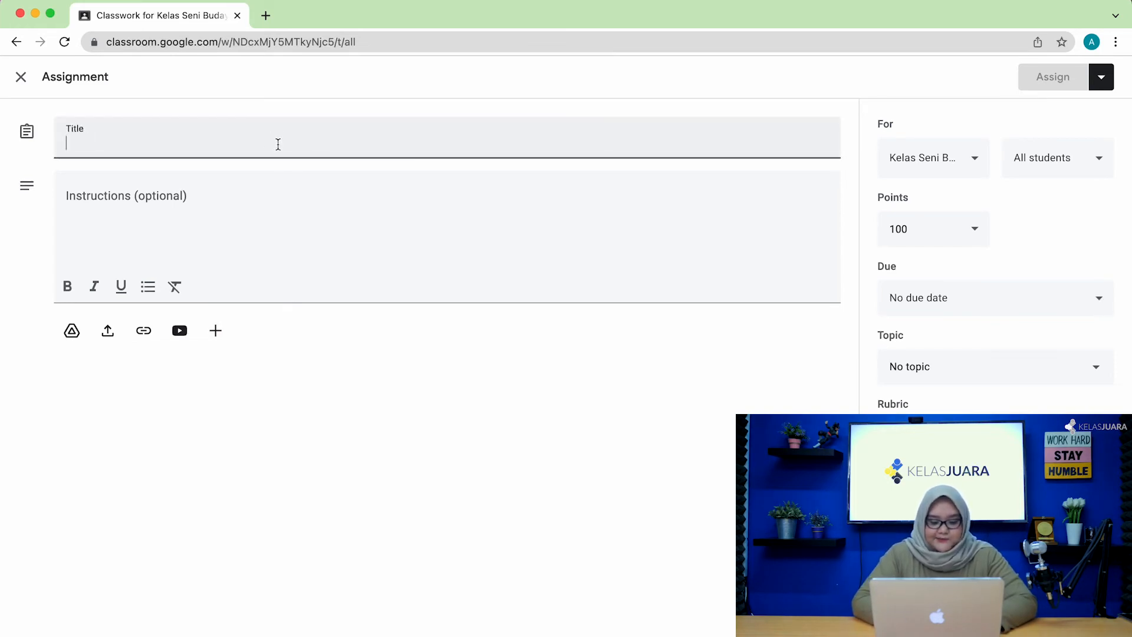
type("M")
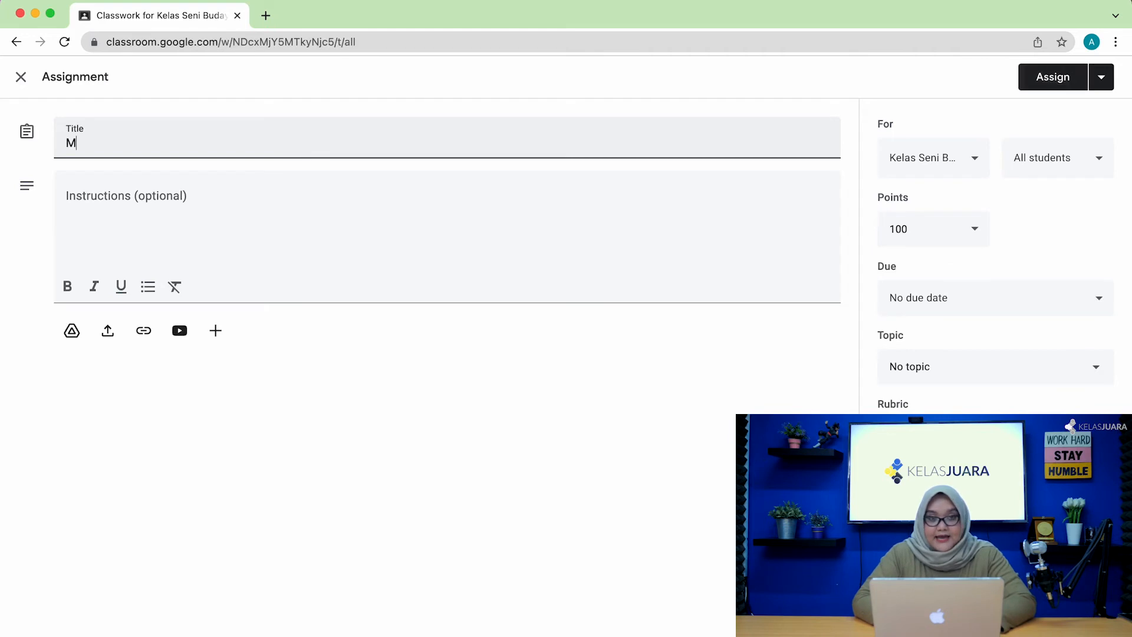
type("akalah Seni Budaya")
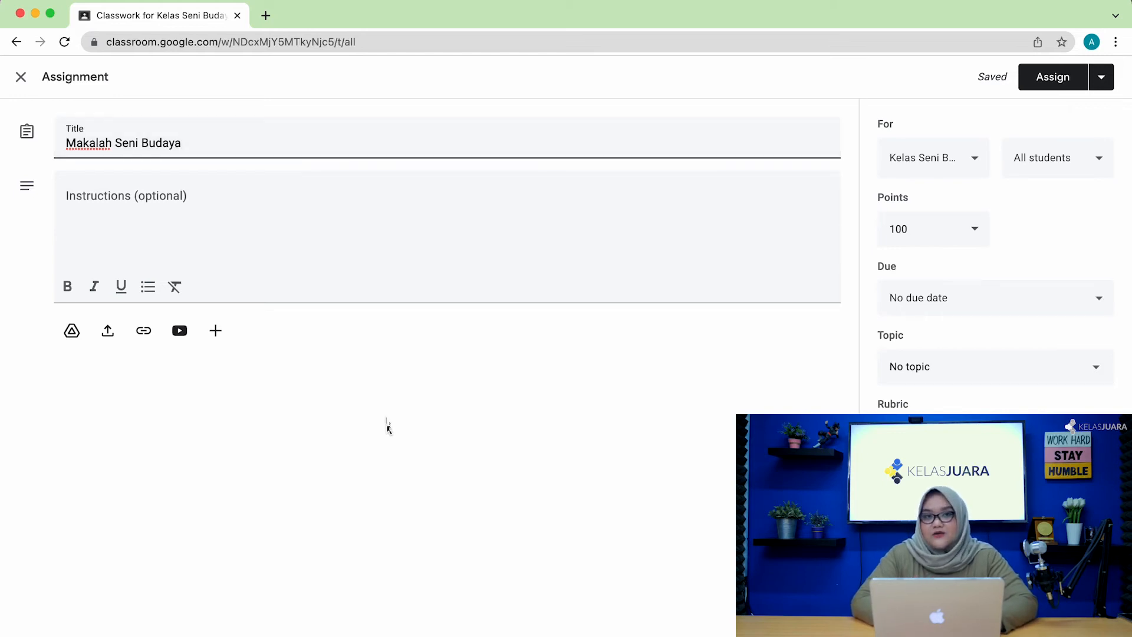
left_click(307, 200)
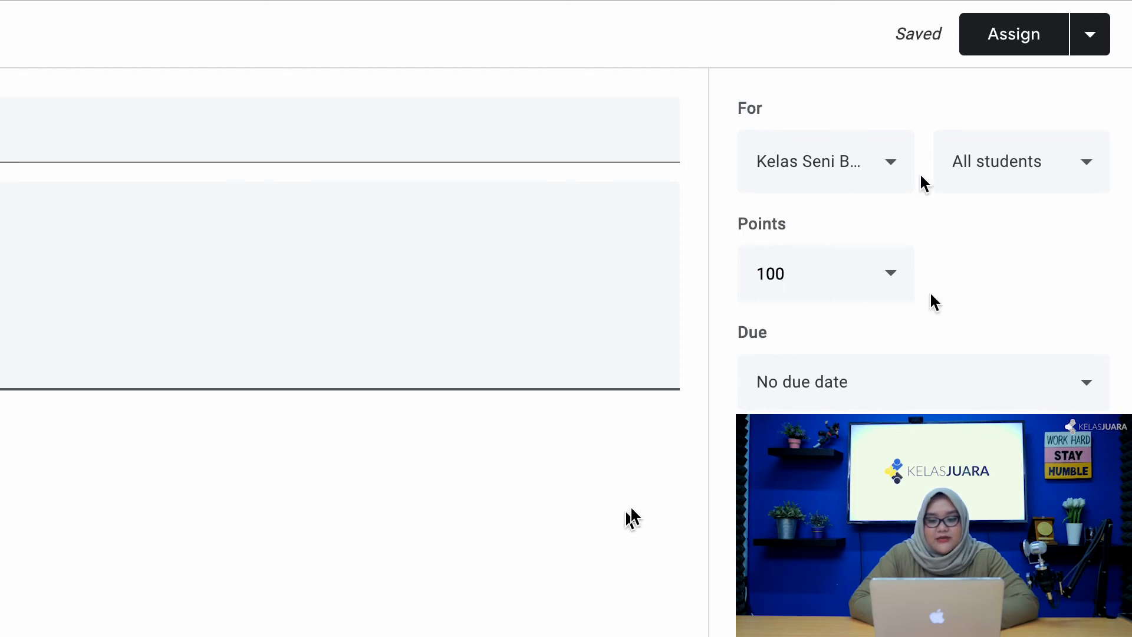
- Add Science Class to the assignment's recipients, remove it again, and check the student selection options
left_click(895, 165)
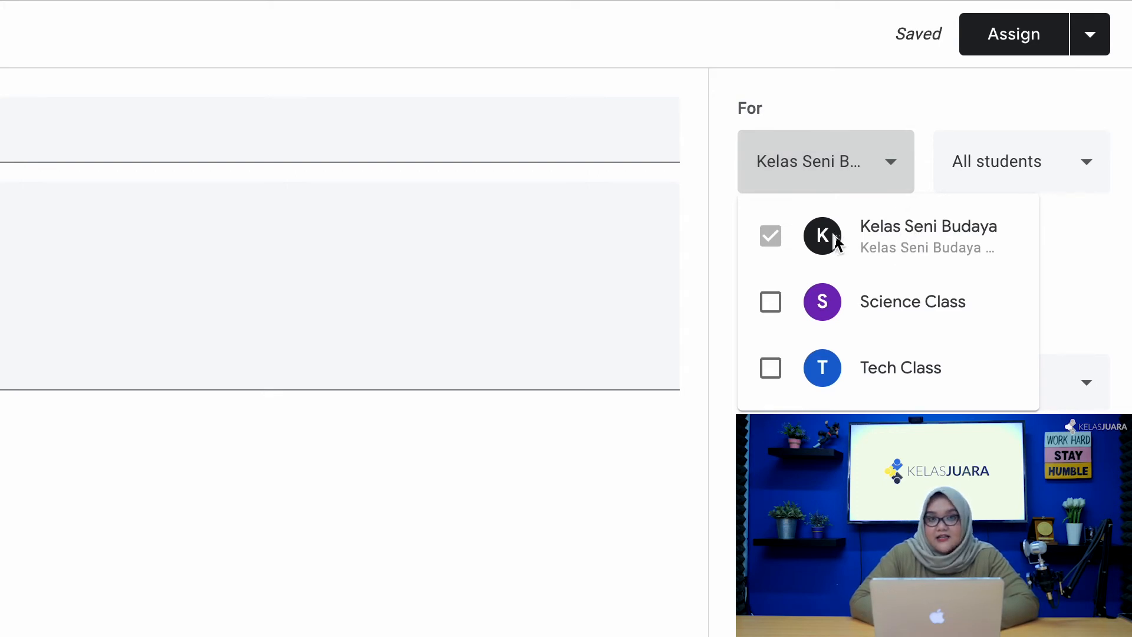
left_click(778, 327)
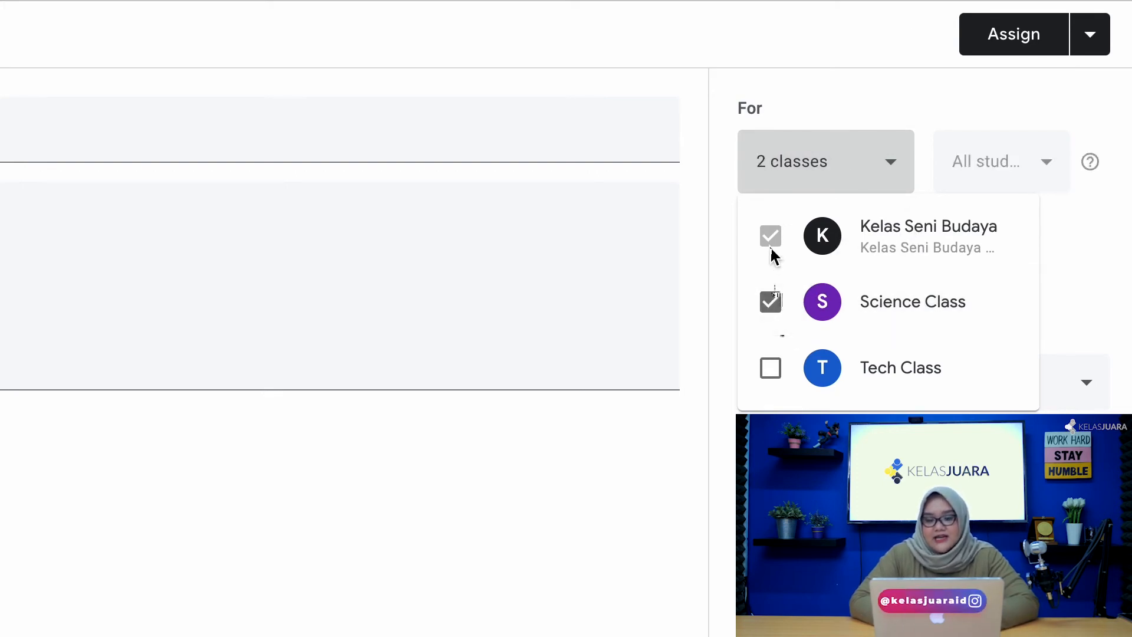
left_click(783, 302)
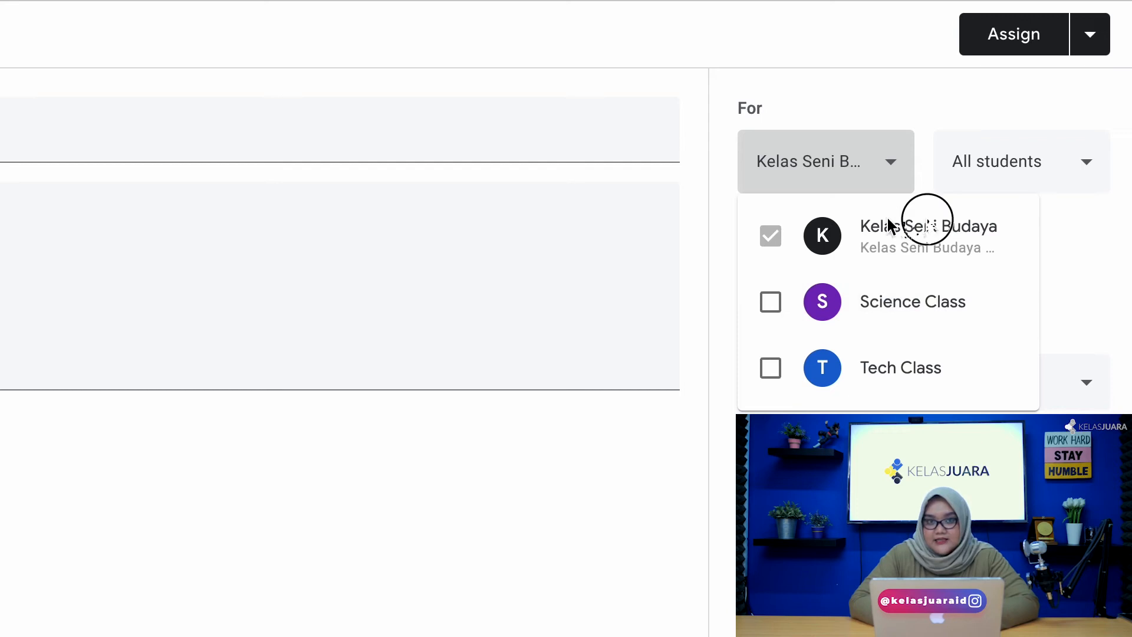
left_click(1075, 226)
left_click(1086, 165)
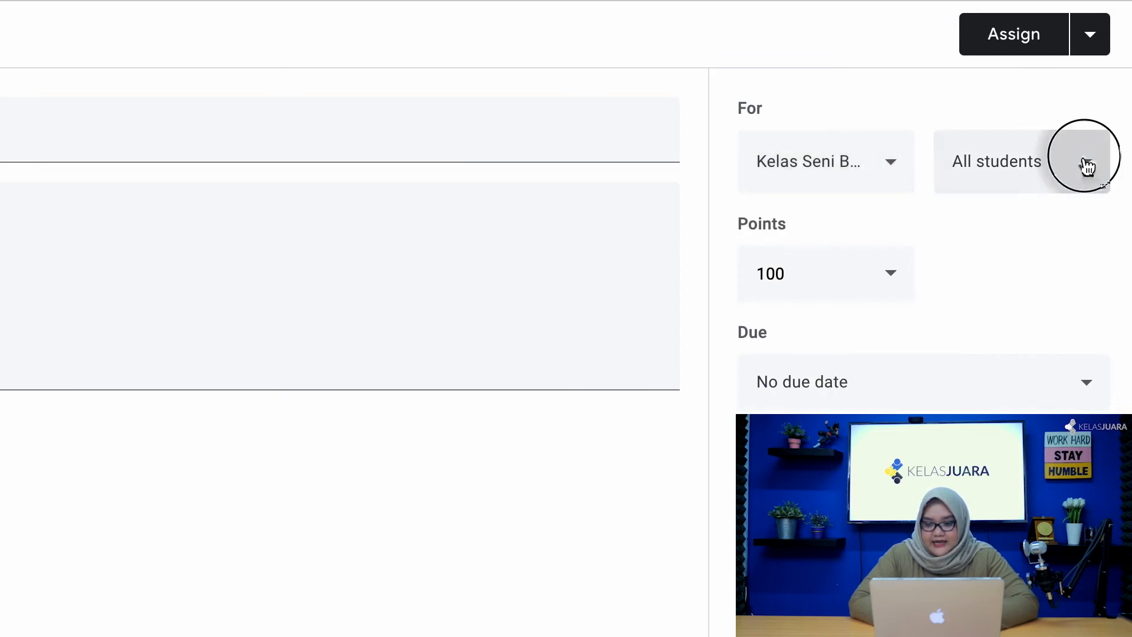
left_click(1087, 165)
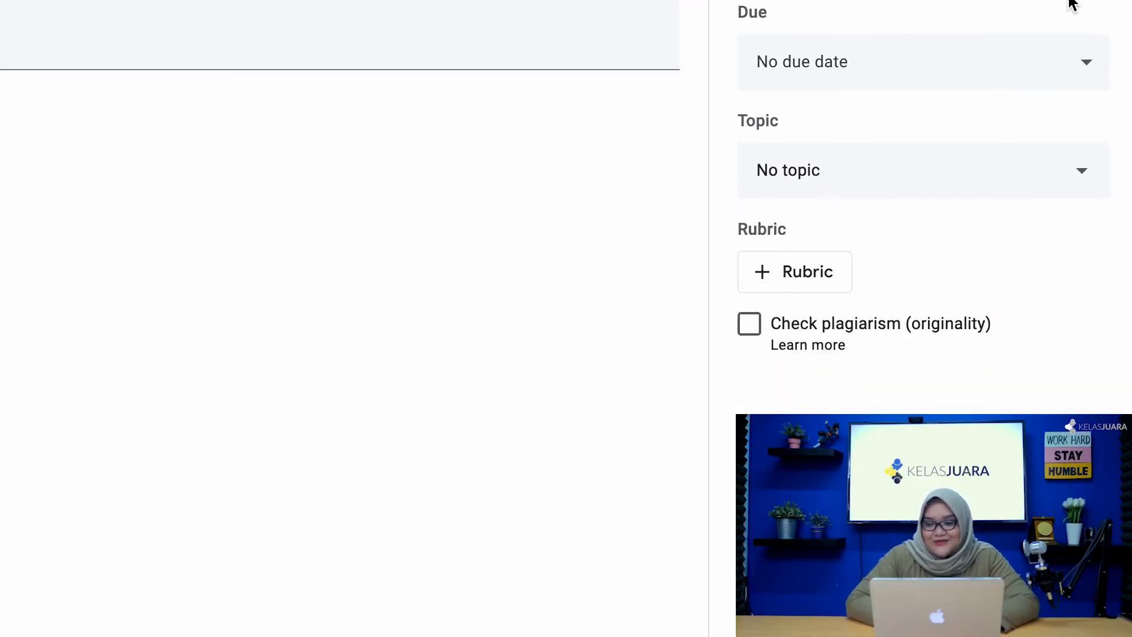
- Set the assignment's due date to Dec 3, 2022 with a due time of 11:59 PM
left_click(1082, 64)
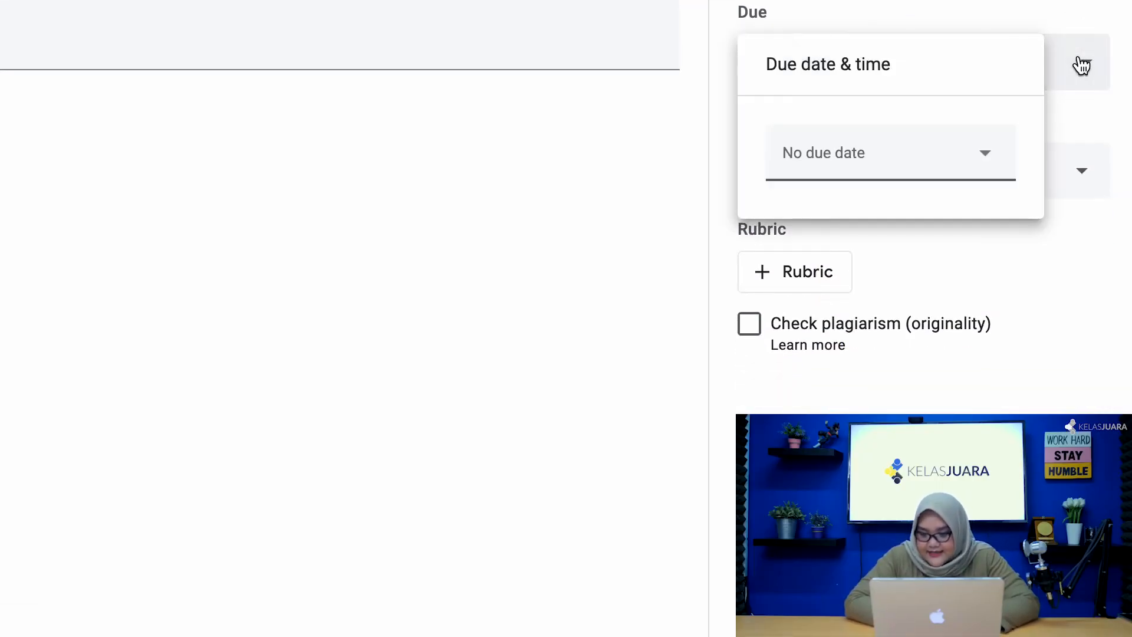
left_click(930, 152)
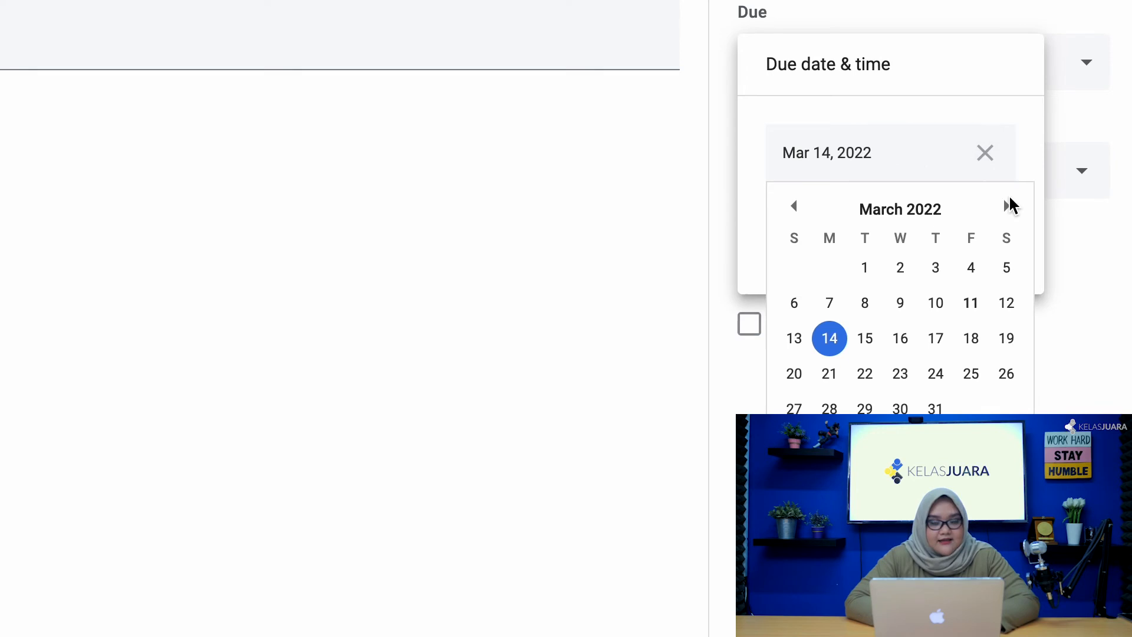
left_click(1008, 205)
left_click(1008, 205)
left_click(1007, 205)
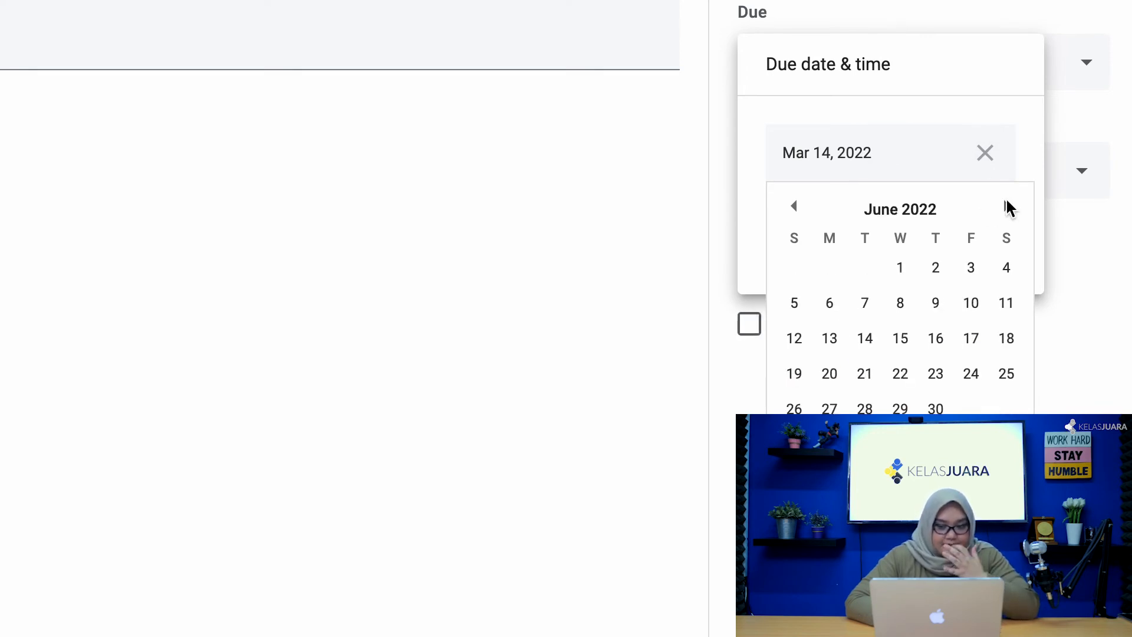
left_click(1008, 206)
left_click(1008, 206)
left_click(1008, 206)
left_click(1007, 207)
left_click(1007, 206)
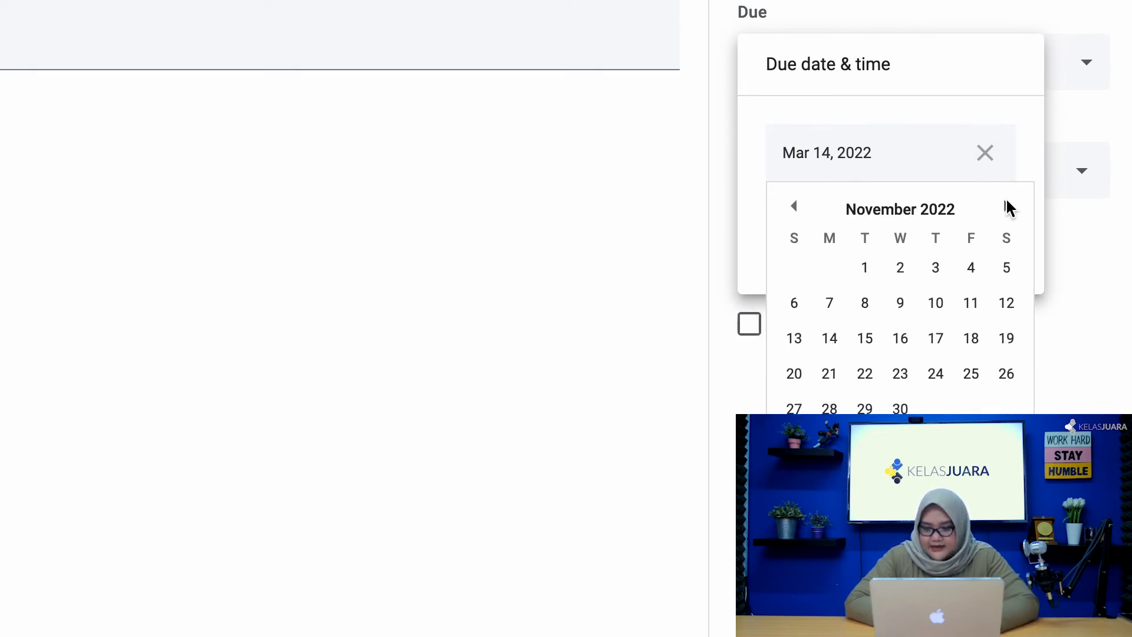
left_click(1007, 206)
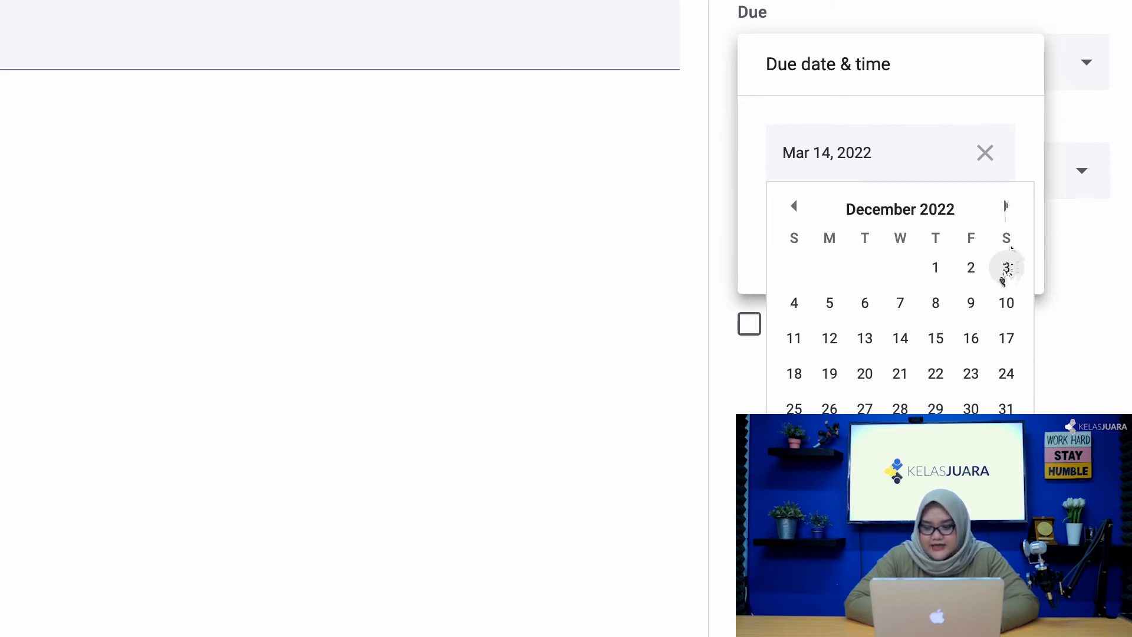
left_click(1006, 269)
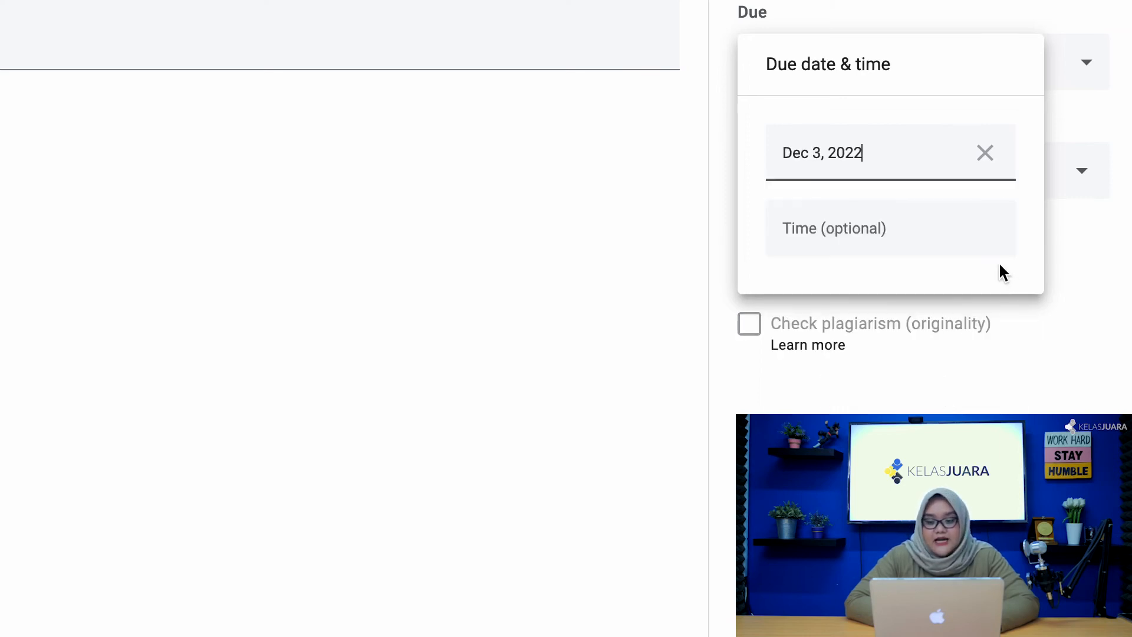
left_click(981, 244)
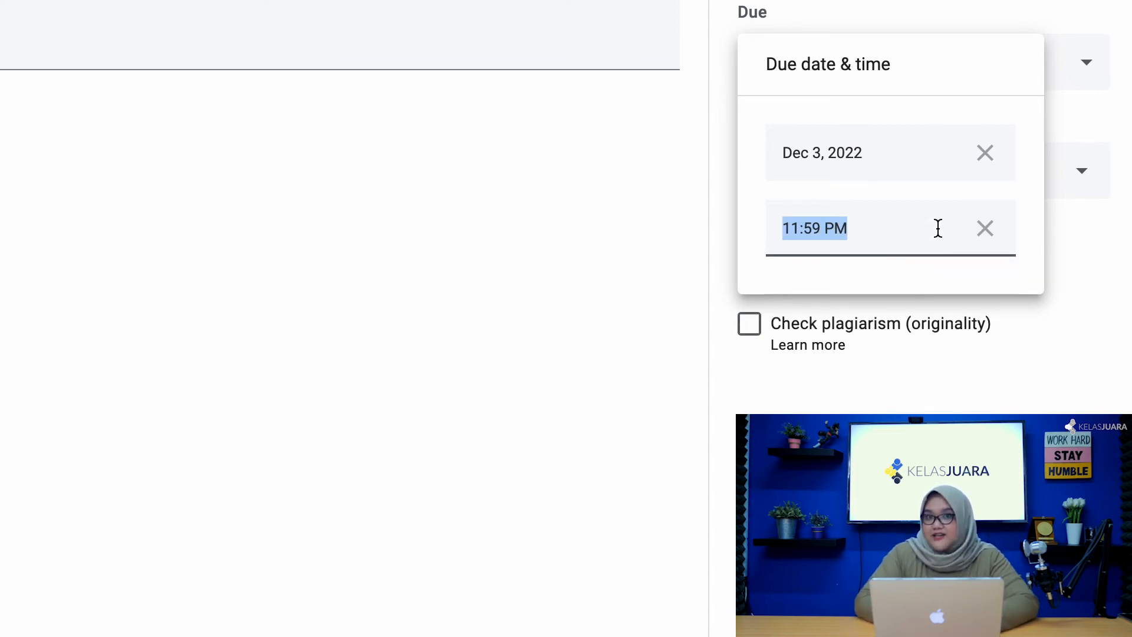
left_click(991, 380)
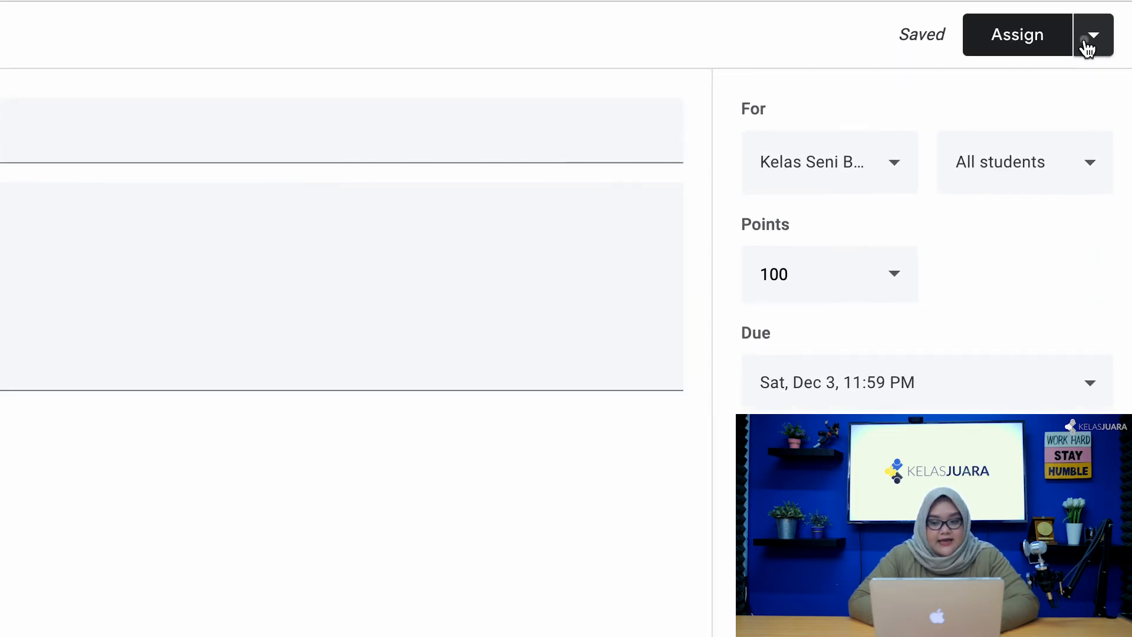
- Check the alternative publishing options for the assignment and assign it to the class immediately
left_click(1088, 48)
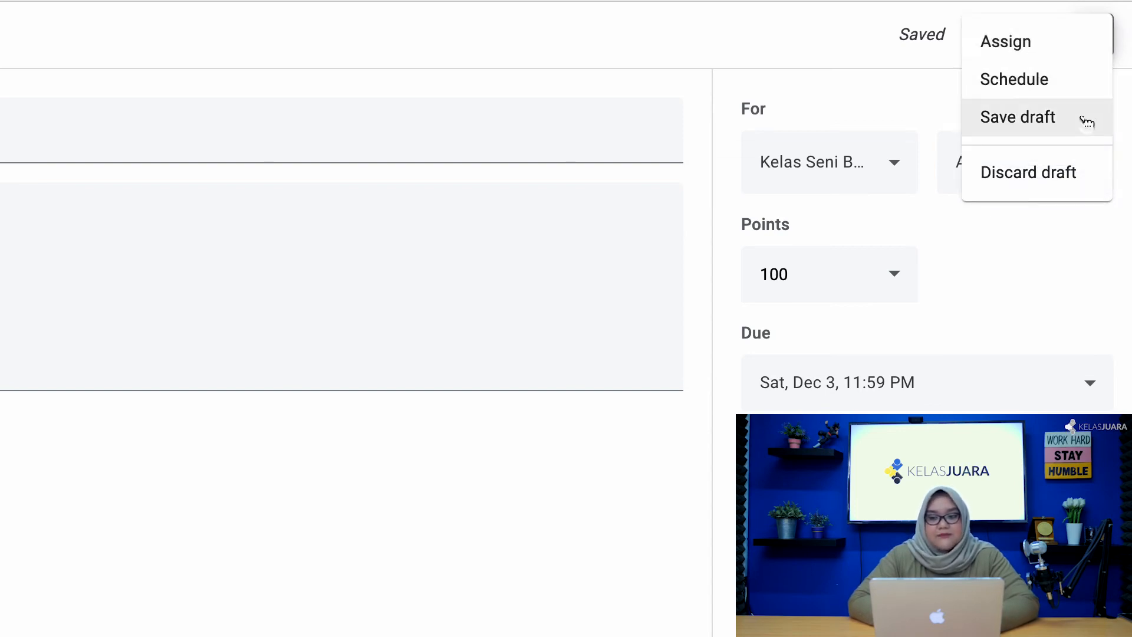
left_click(1125, 43)
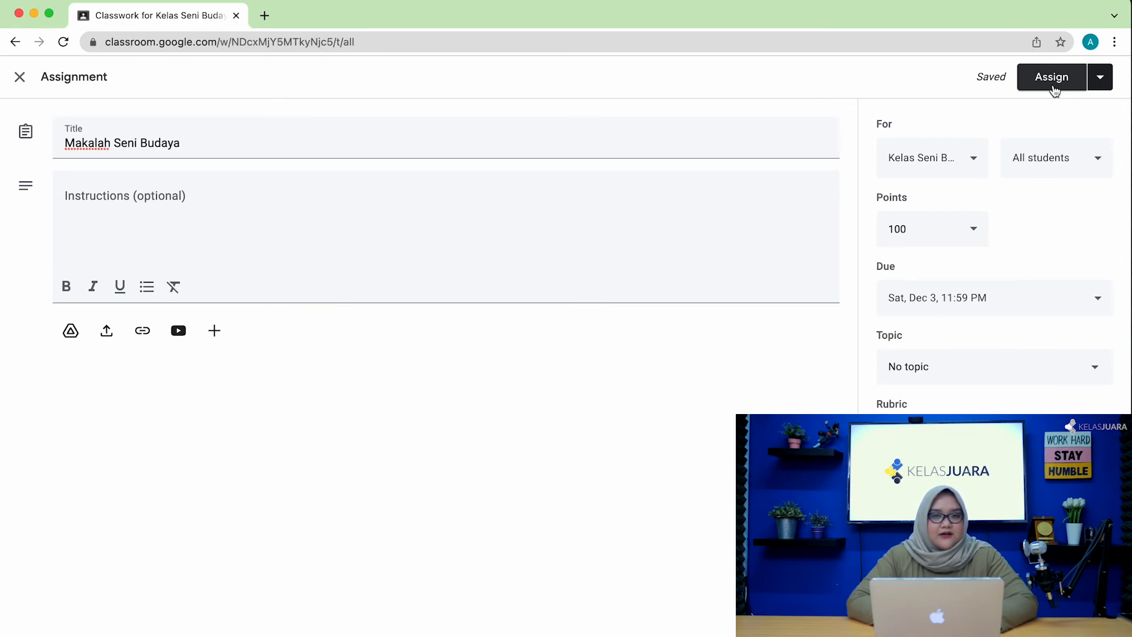
left_click(1054, 89)
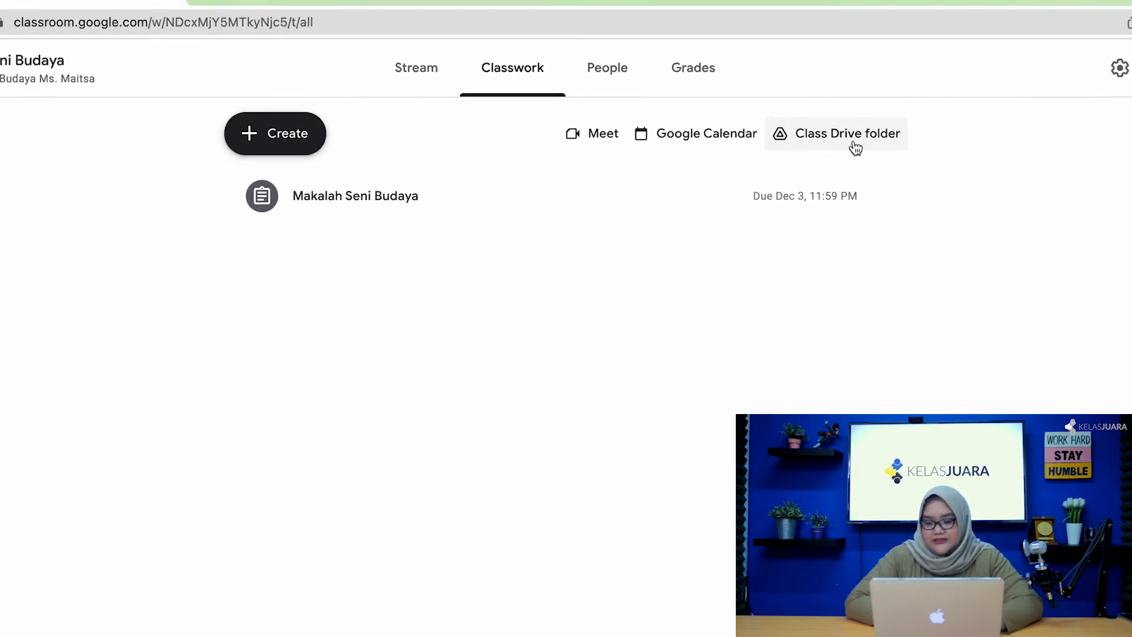
- Open the class Drive folder from the Classwork page
left_click(805, 142)
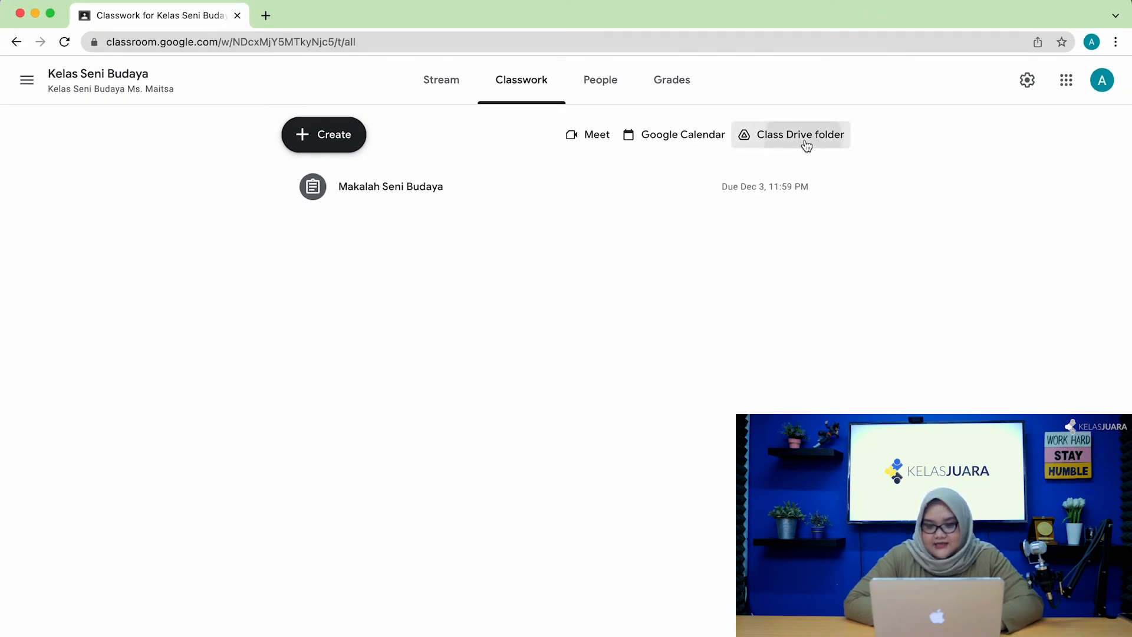